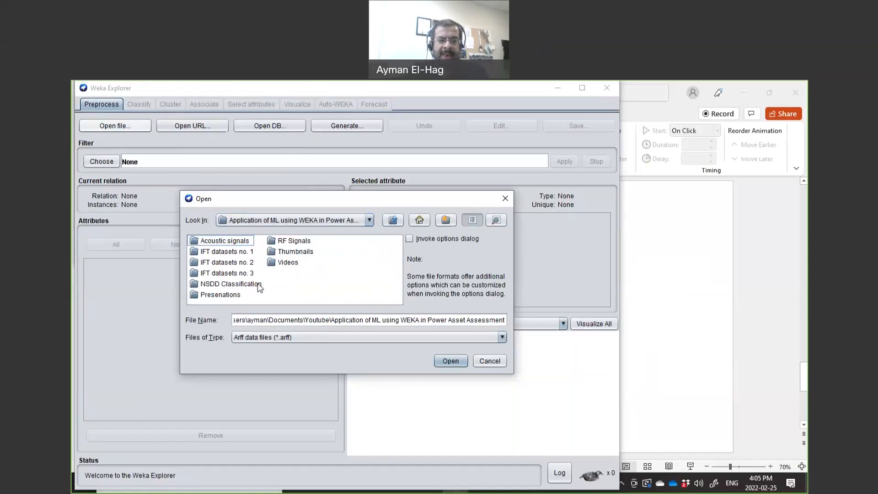
Step: Load the CSV data file NSDD_Class.csv from the NSDD Classification folder
left_click(273, 336)
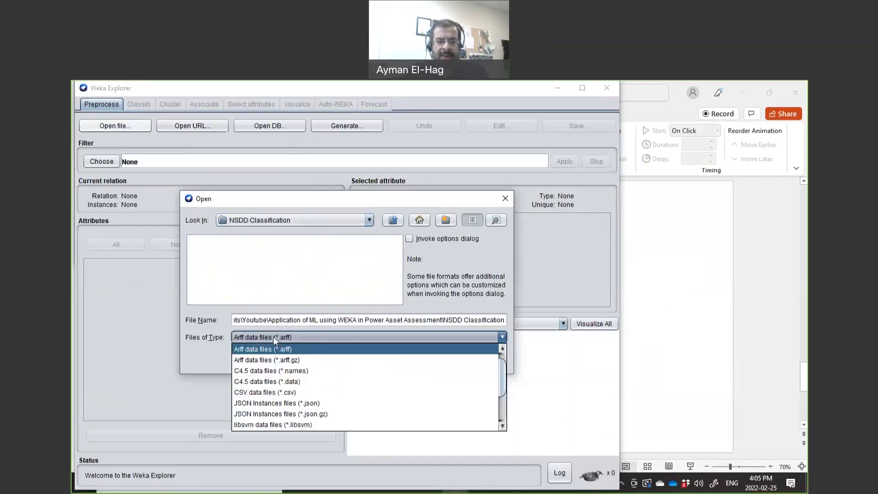
left_click(279, 392)
left_click(227, 242)
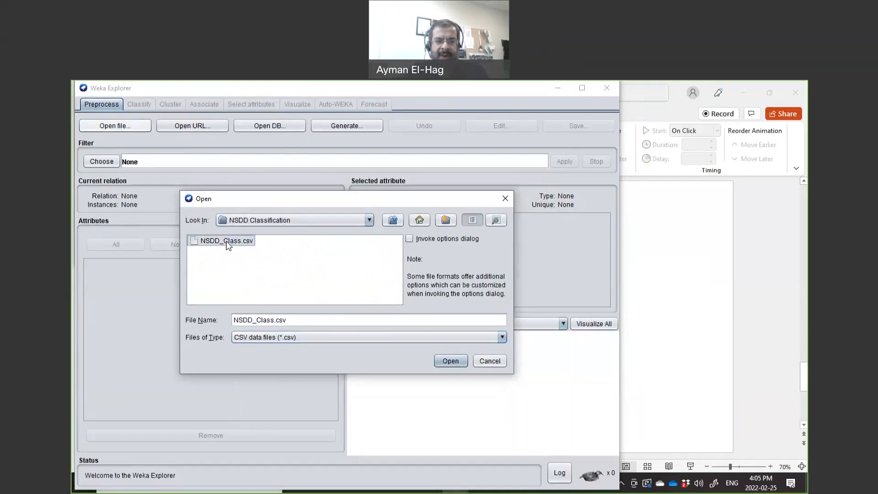
left_click(450, 362)
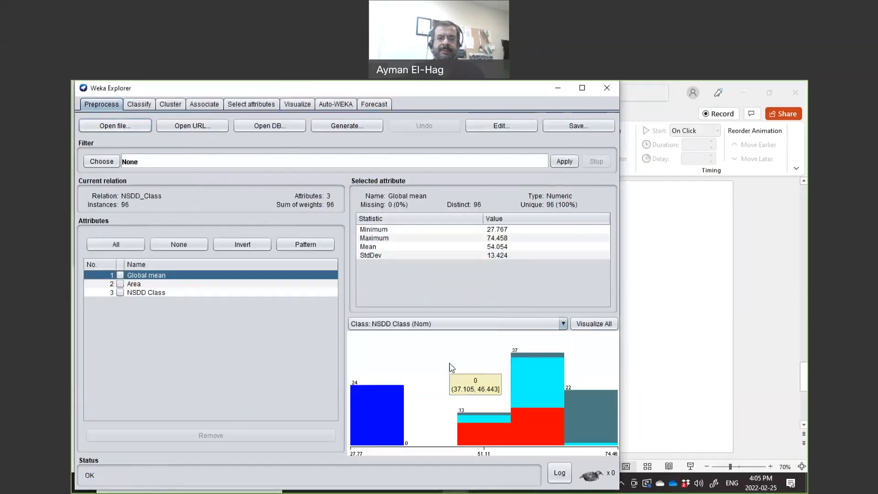
Step: Examine the Area and NSDD Class attributes, and view the scatter plot of Area against Global mean
left_click(157, 286)
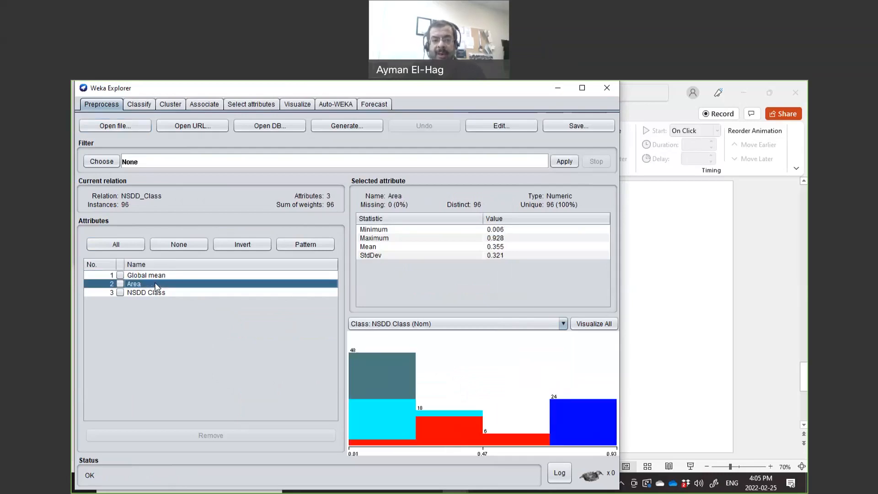
left_click(158, 295)
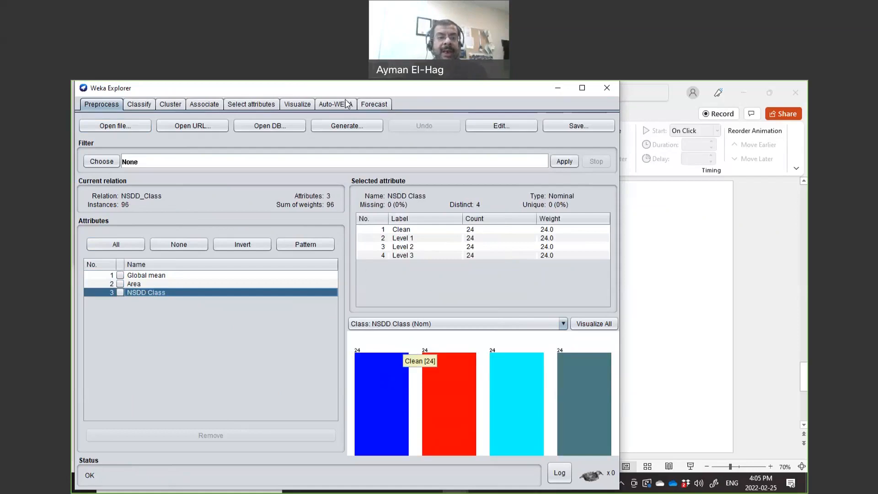
left_click(298, 107)
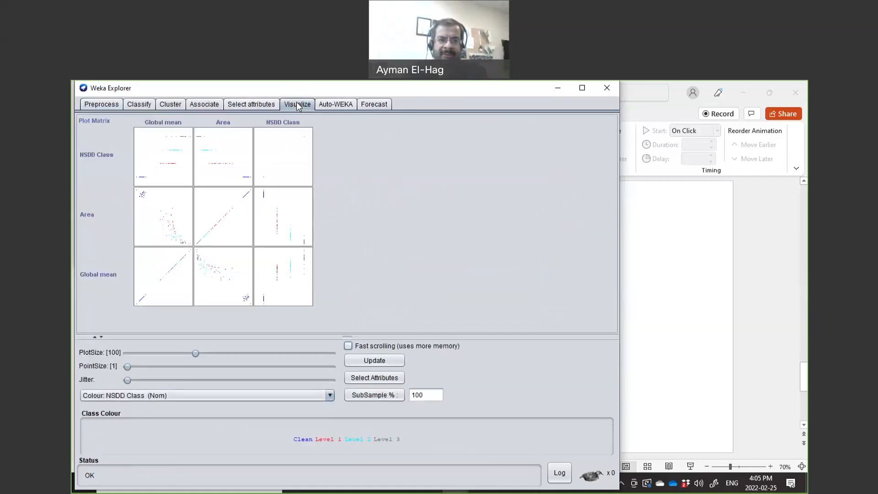
left_click(175, 227)
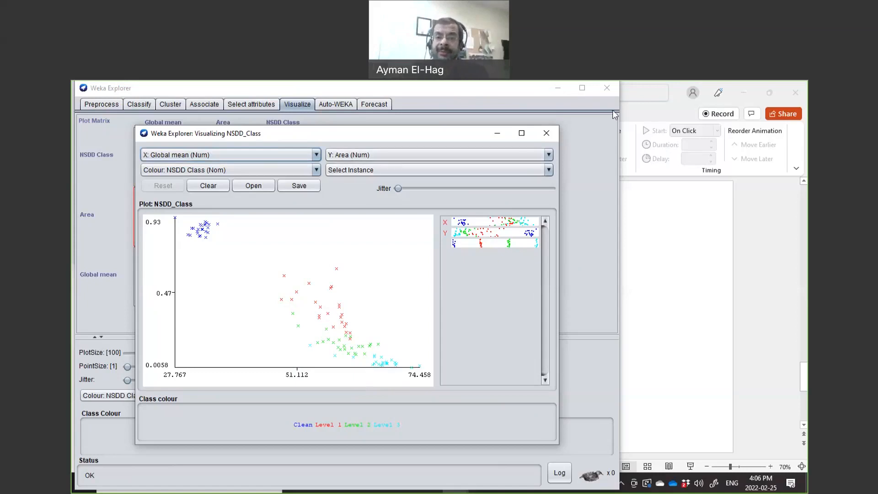
left_click(547, 134)
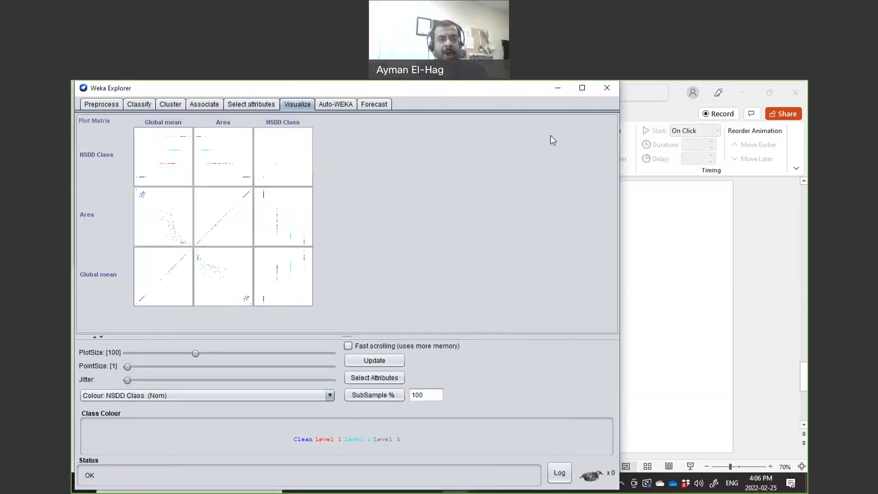
Step: Choose MultilayerPerceptron from the functions group as the classifier for the dataset
left_click(137, 106)
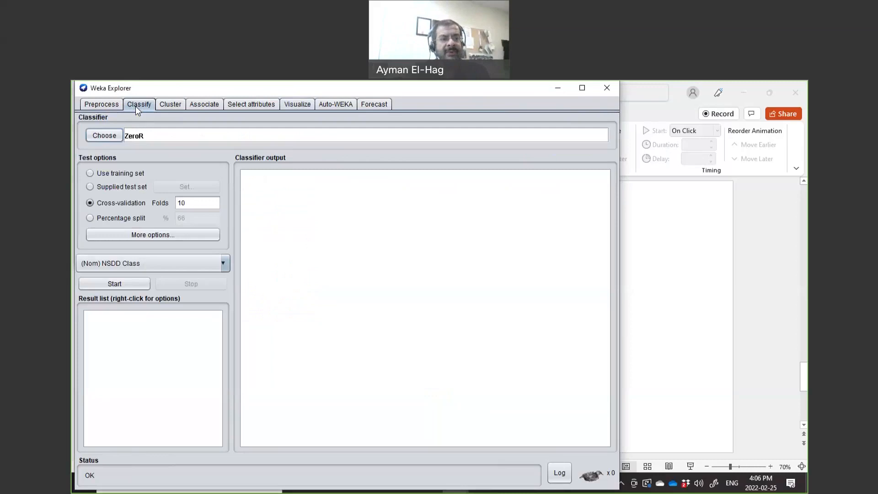
left_click(118, 137)
left_click(108, 210)
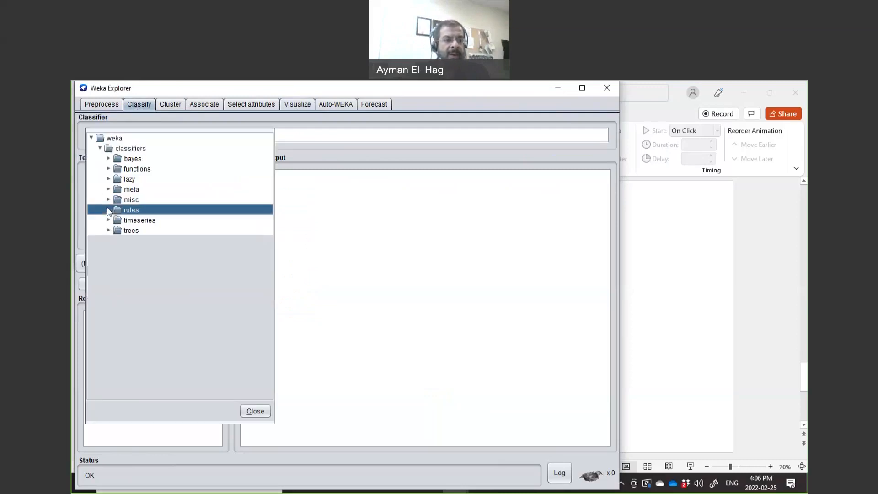
left_click(109, 168)
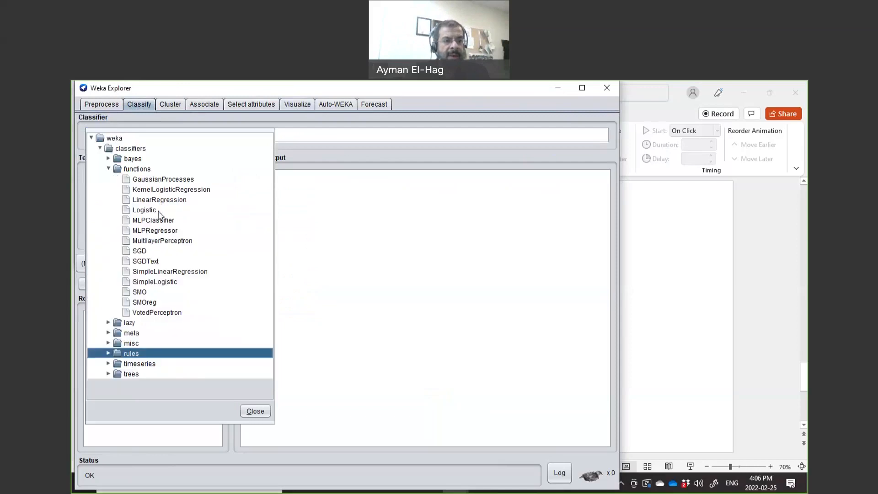
left_click(170, 243)
Step: Set the MultilayerPerceptron's hiddenLayers to 1 and run the classification with cross-validation
left_click(255, 138)
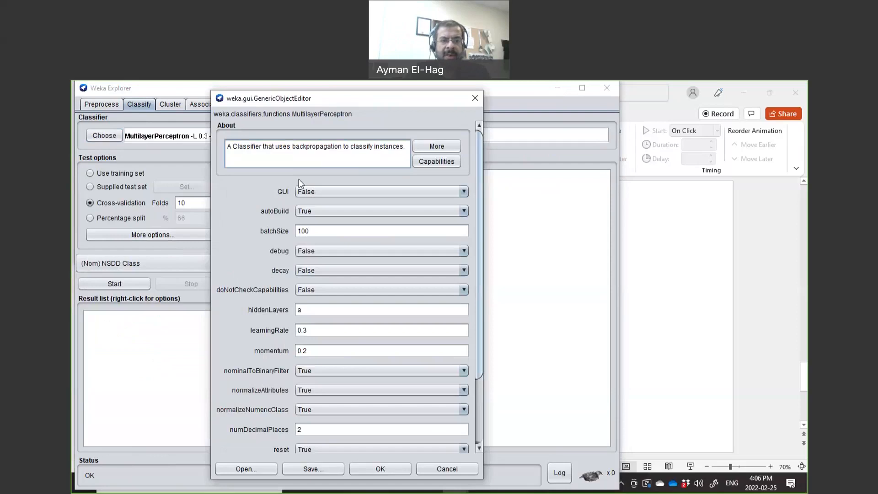
double_click(306, 310)
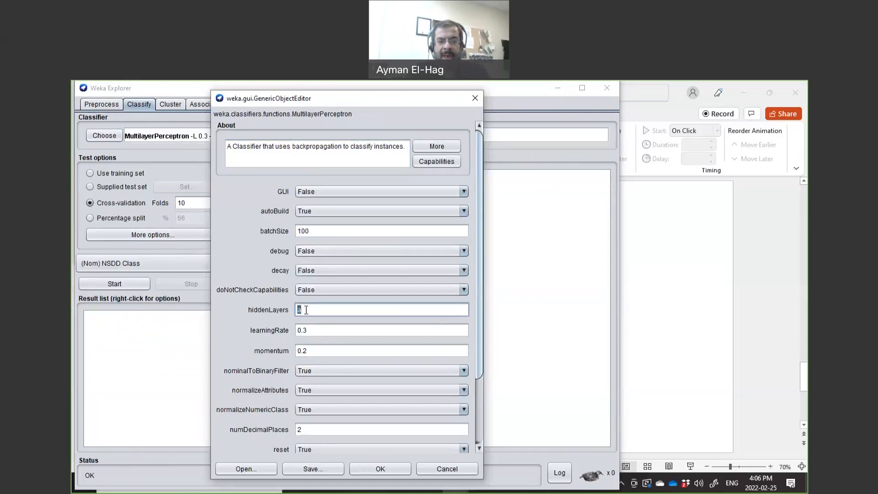
type("1")
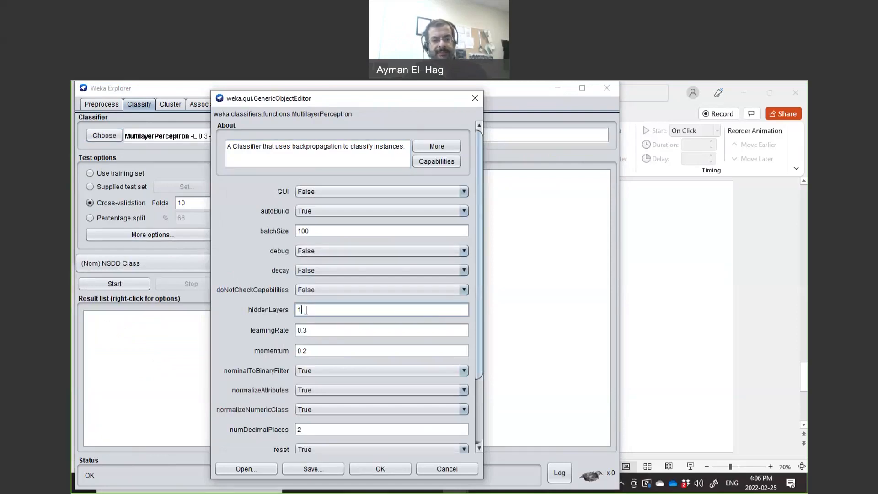
left_click(382, 474)
left_click(118, 286)
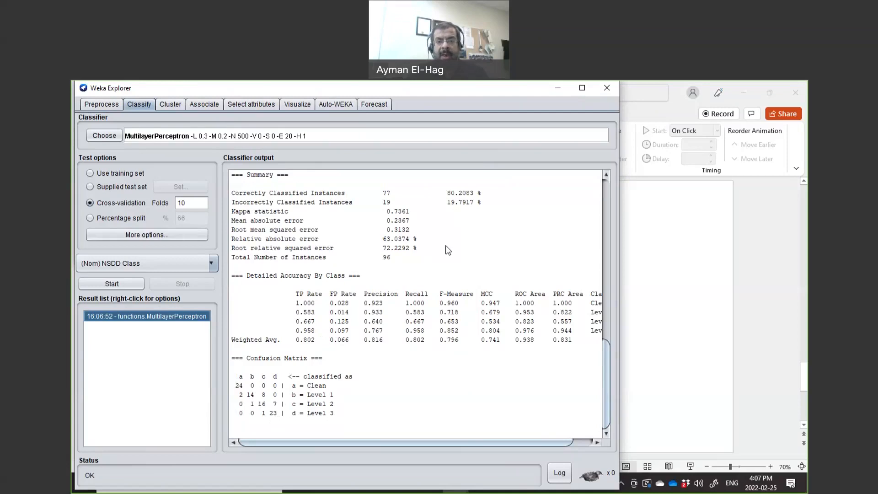
Step: Set the MultilayerPerceptron's hiddenLayers to 2 and rerun the classification
left_click(268, 139)
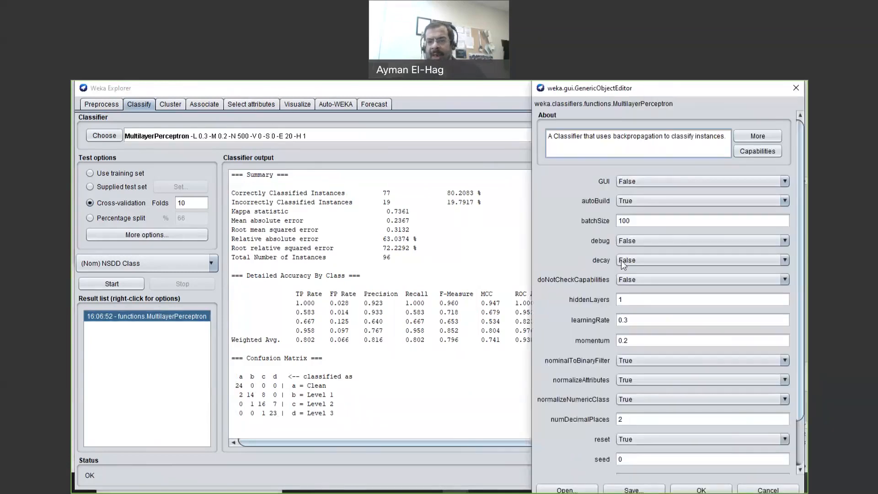
double_click(637, 304)
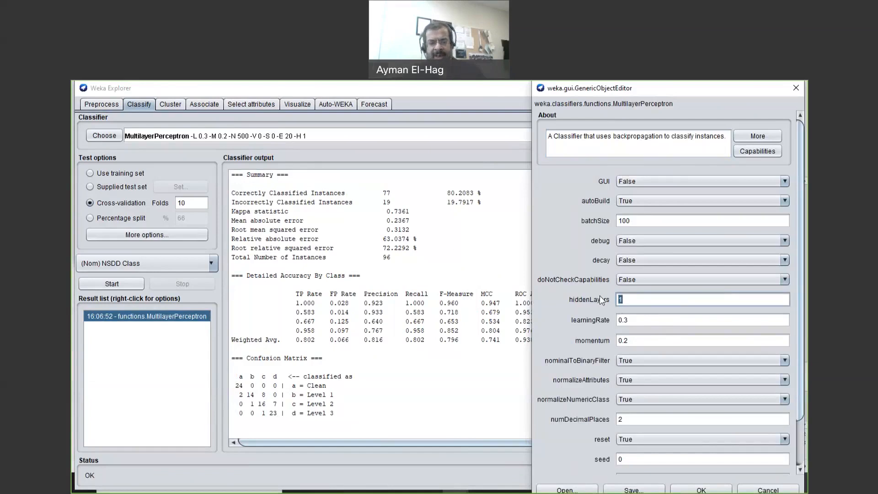
left_click(794, 89)
left_click(112, 284)
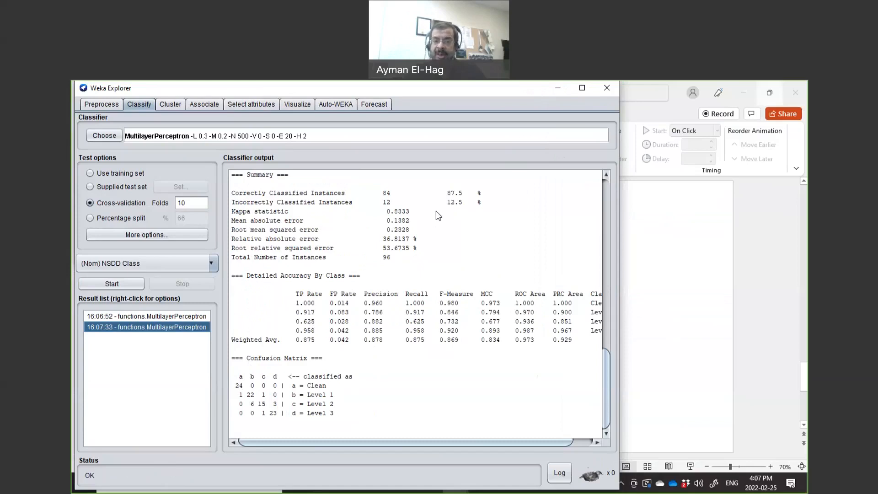
Step: Set the MultilayerPerceptron's hiddenLayers to 3 and rerun the classification
left_click(296, 136)
double_click(633, 305)
type("3")
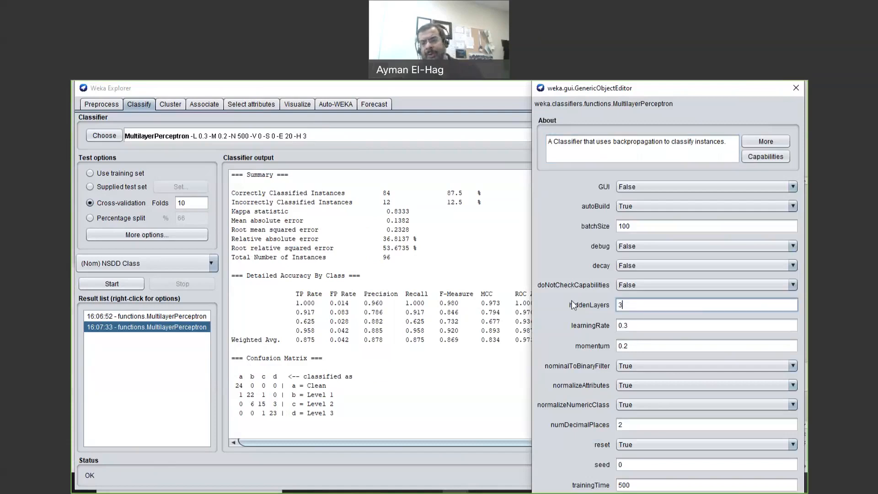
left_click(799, 89)
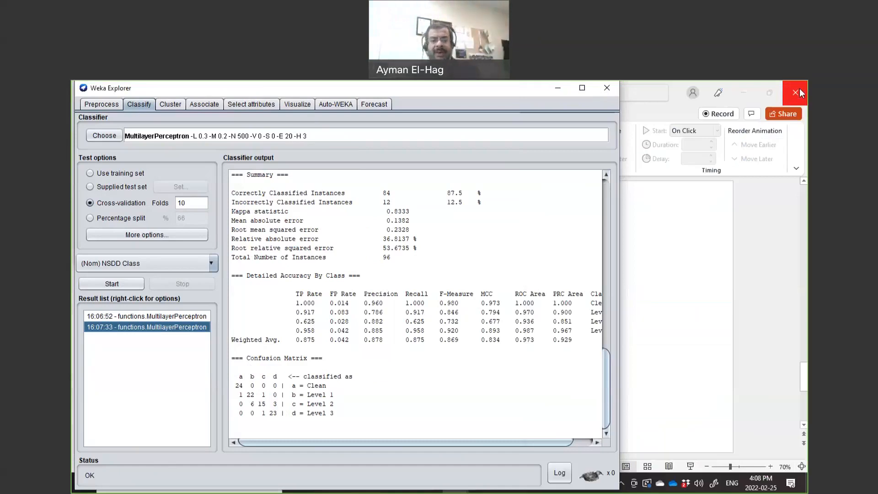
left_click(123, 284)
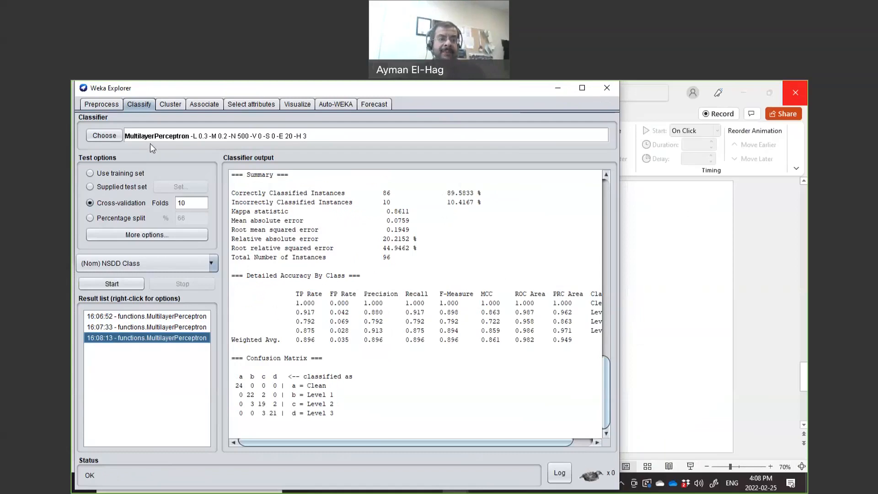
Step: Switch the classifier to IBk from the lazy group and run it with its default settings
left_click(117, 140)
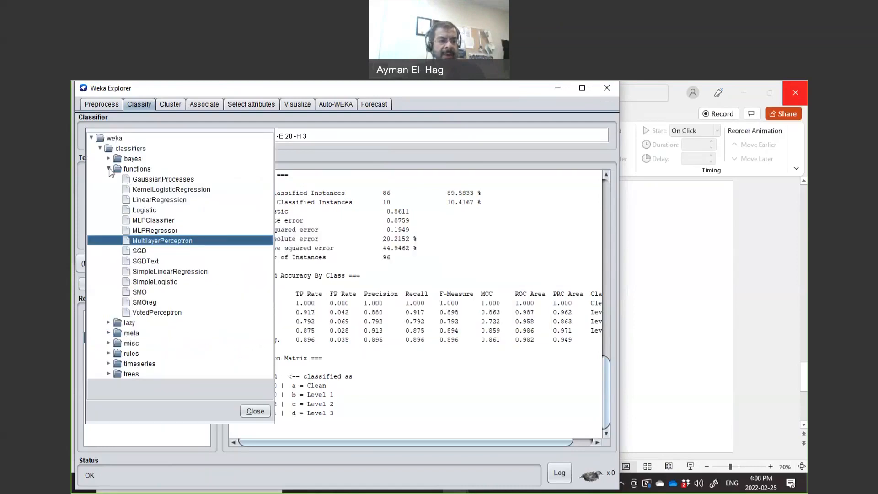
left_click(109, 169)
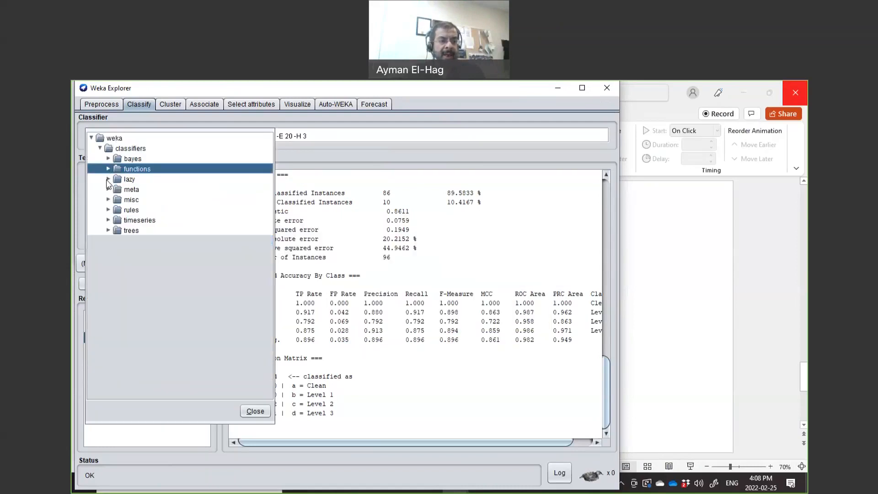
left_click(109, 179)
left_click(129, 190)
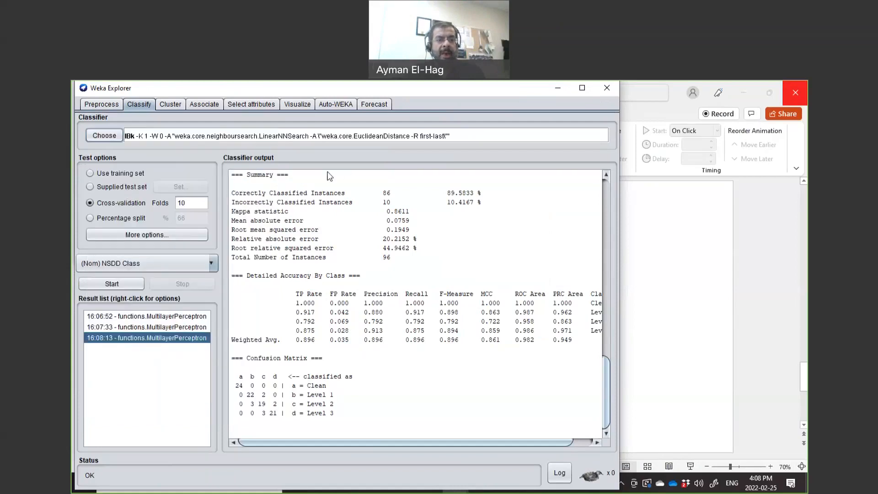
left_click(121, 284)
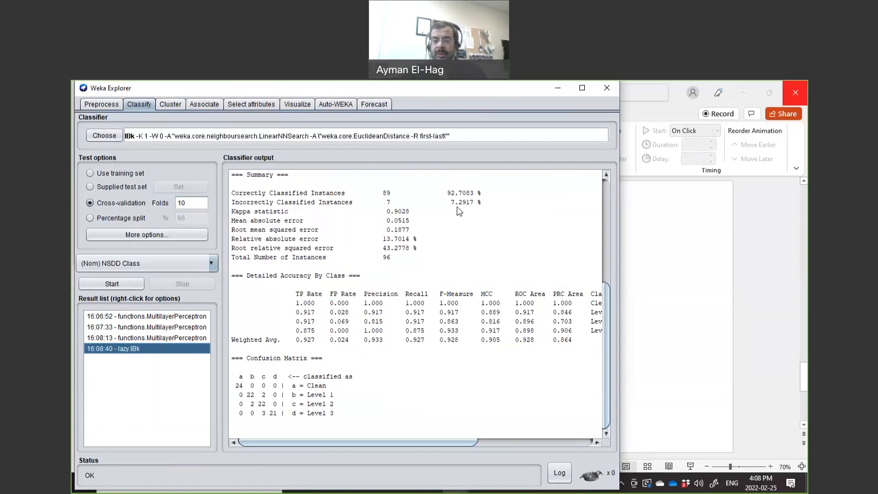
Step: Set the IBk classifier's KNN value to 3 and rerun the classification
left_click(364, 135)
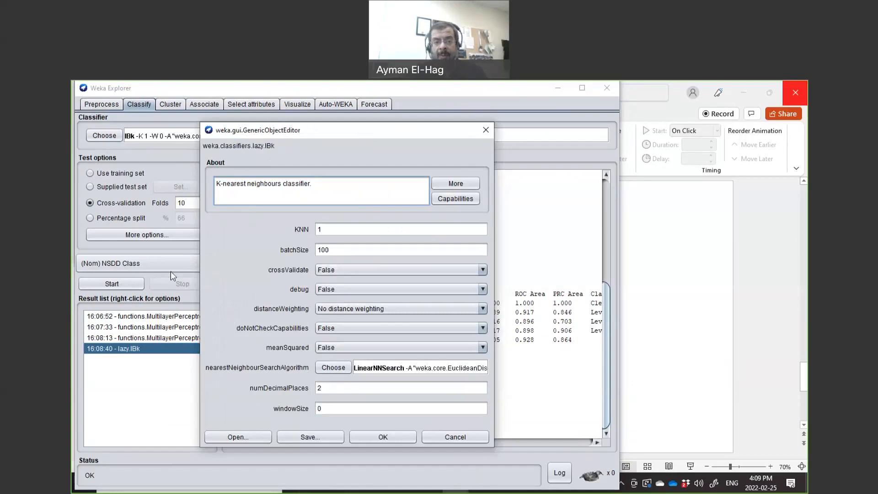
double_click(339, 230)
type("3")
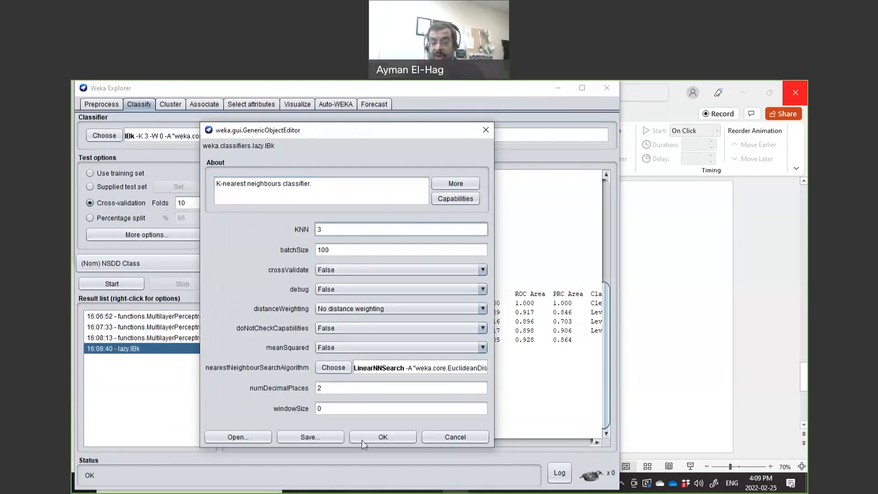
left_click(361, 440)
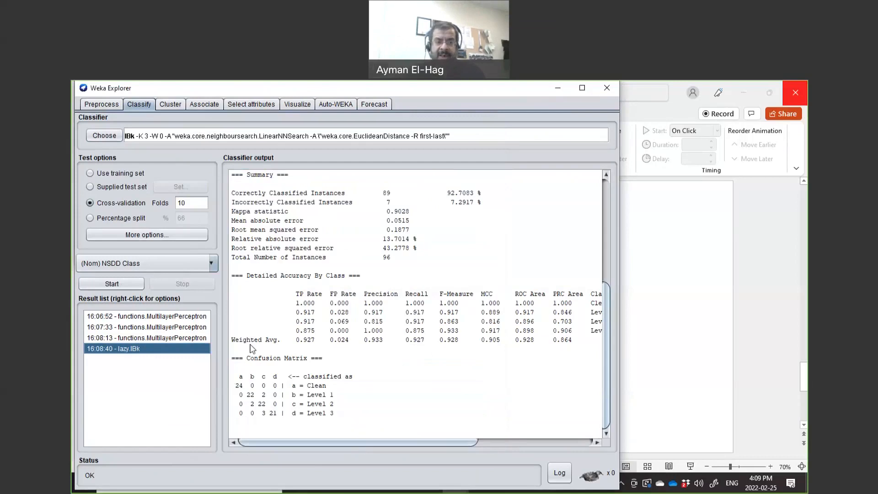
left_click(139, 284)
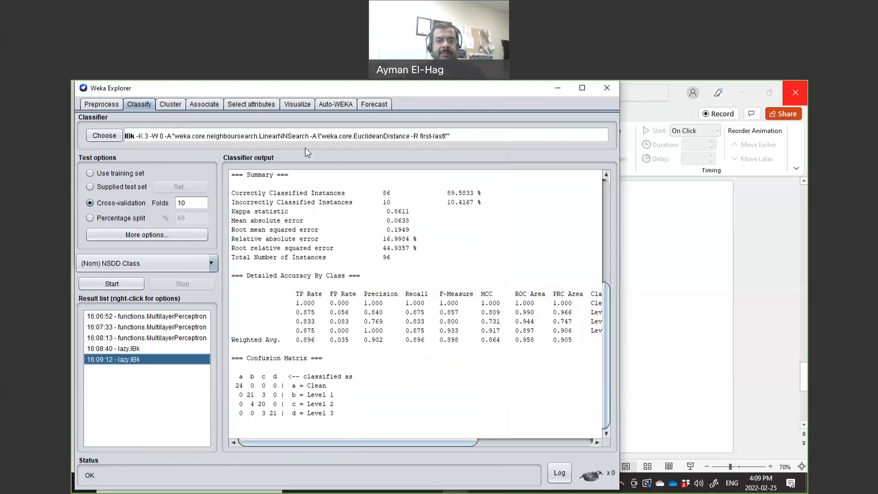
Step: Set the IBk classifier's KNN value to 5 and rerun the classification
left_click(293, 138)
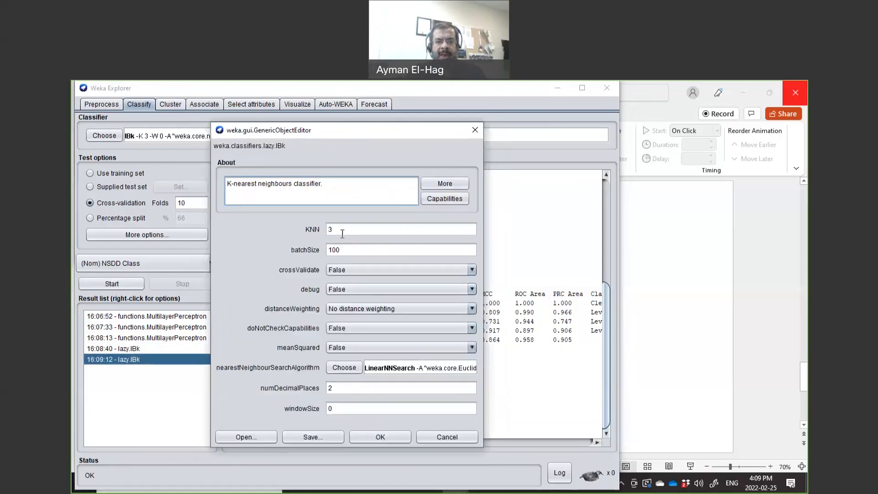
type("5")
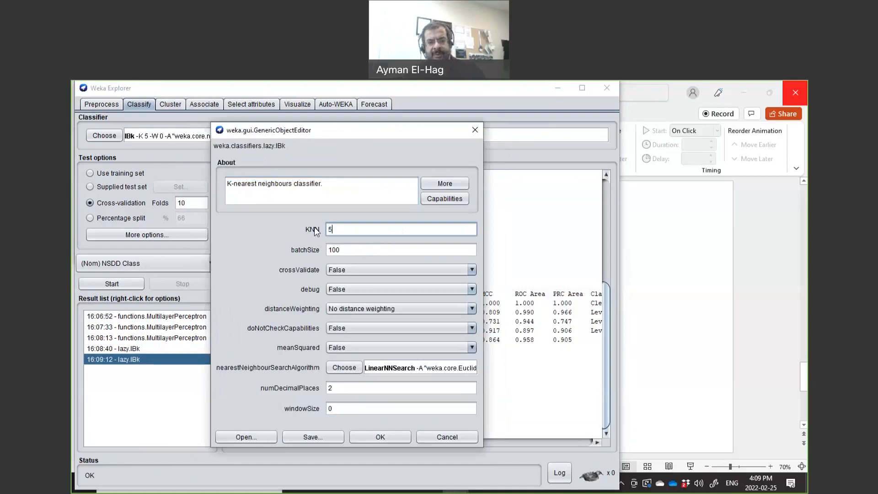
left_click(391, 438)
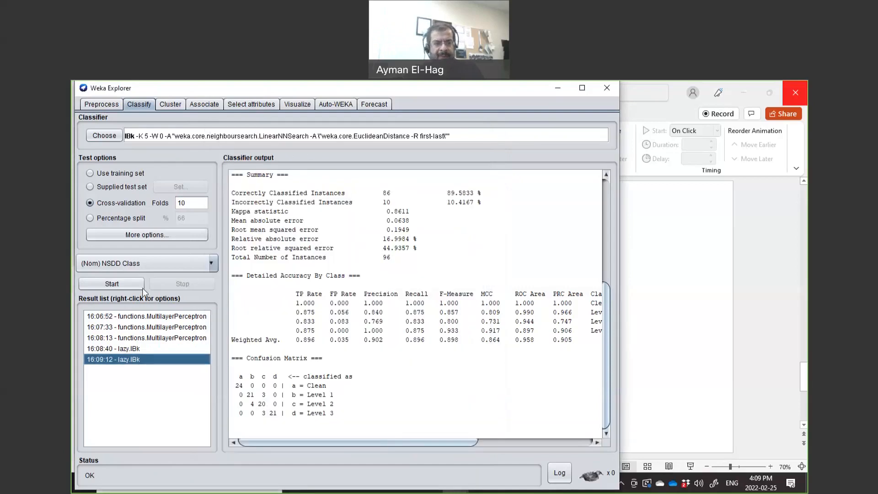
left_click(114, 288)
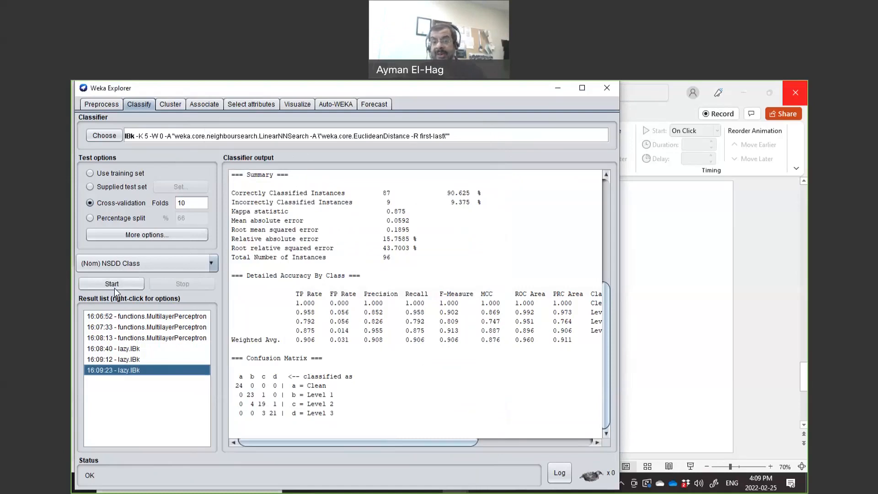
Step: Switch the classifier to the J48 decision tree from the trees group and run it with default settings
left_click(104, 136)
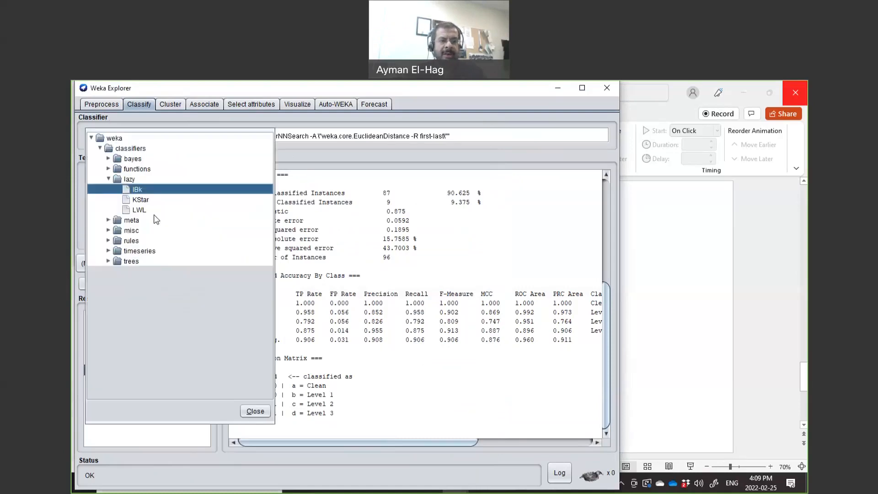
left_click(110, 262)
left_click(130, 292)
left_click(130, 284)
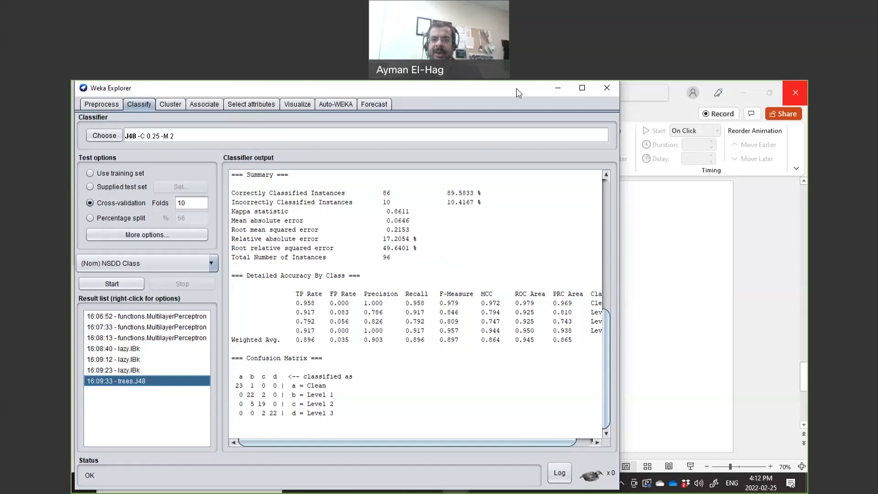
left_click(504, 88)
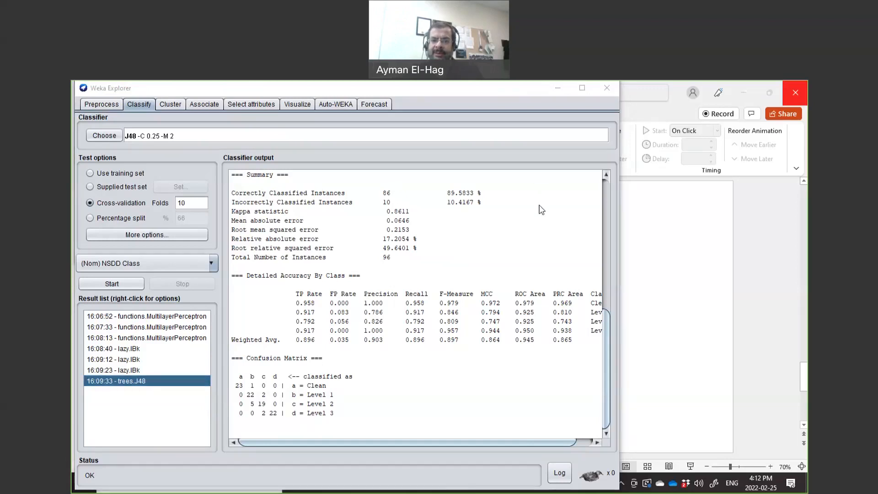